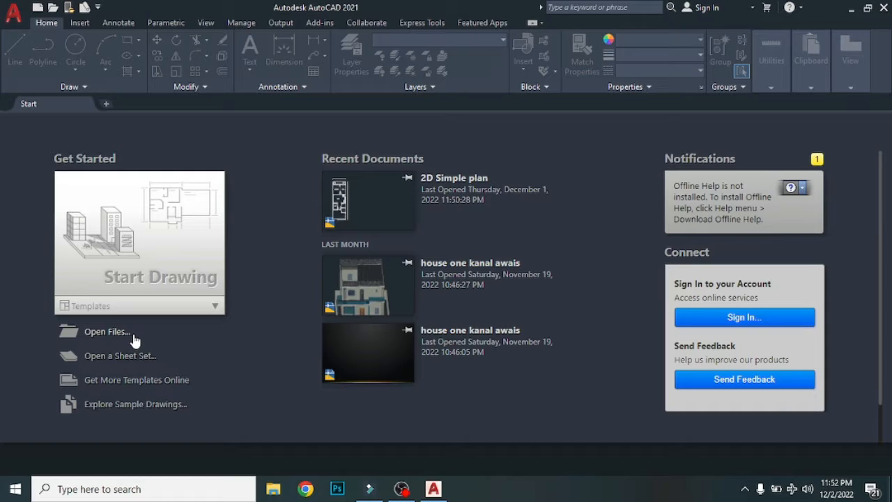
# Step: Start a new drawing and set its length units to Architectural with 0'-0" precision
pyautogui.click(148, 251)
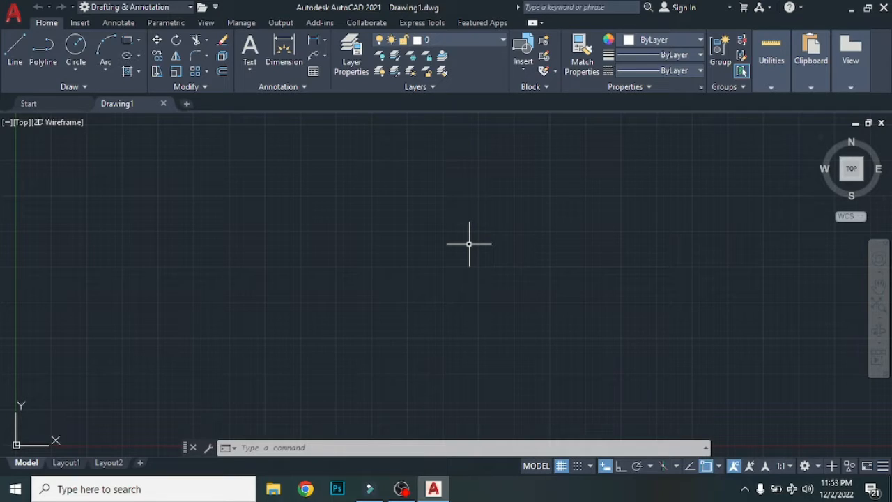
pyautogui.write('un')
pyautogui.press('Return')
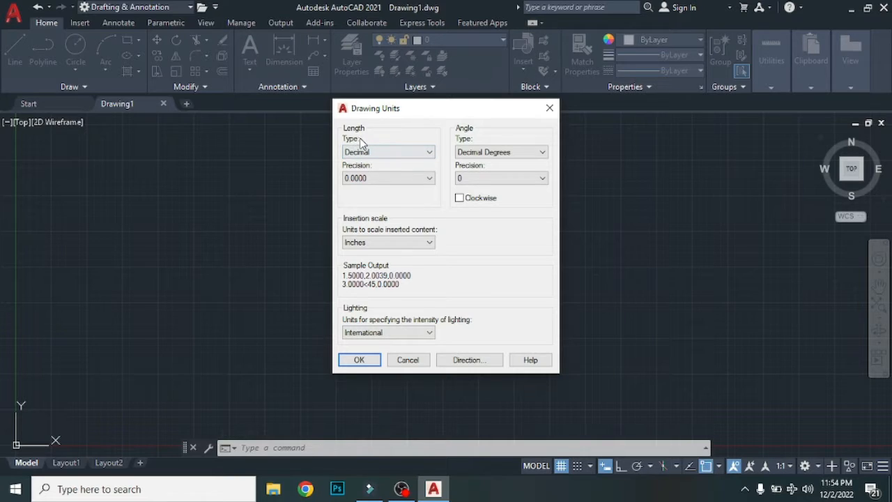
pyautogui.click(431, 153)
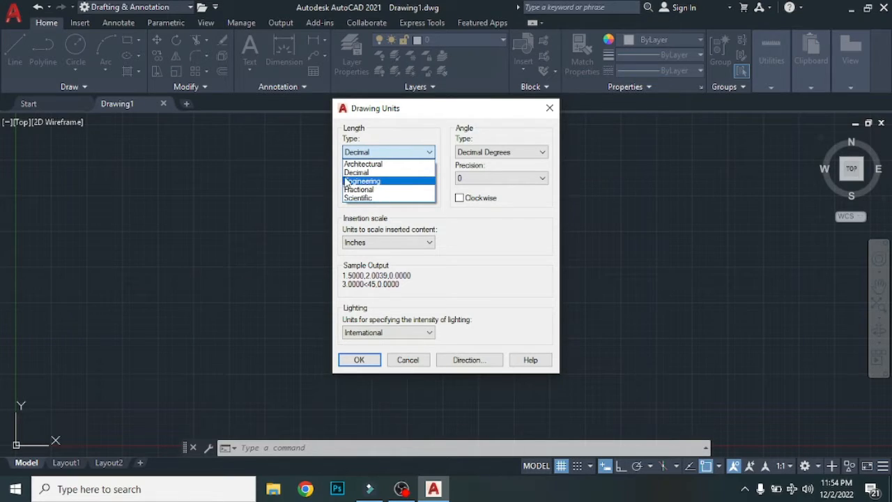
pyautogui.click(380, 165)
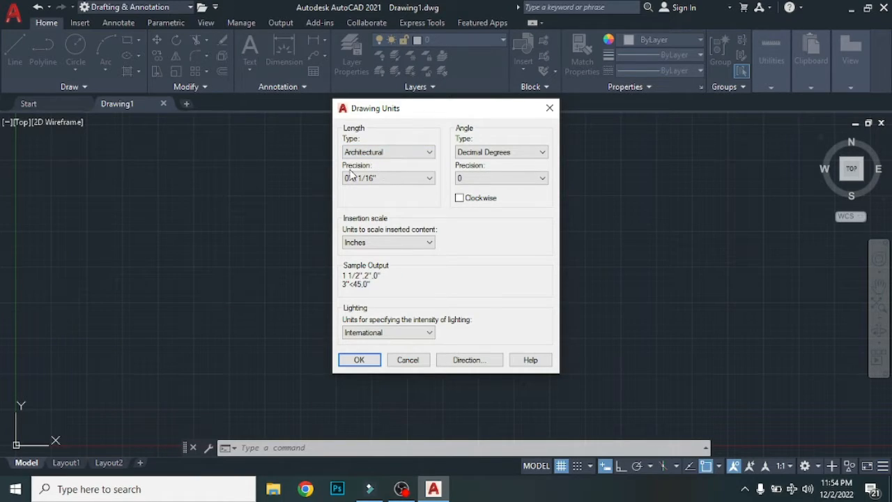
pyautogui.click(428, 179)
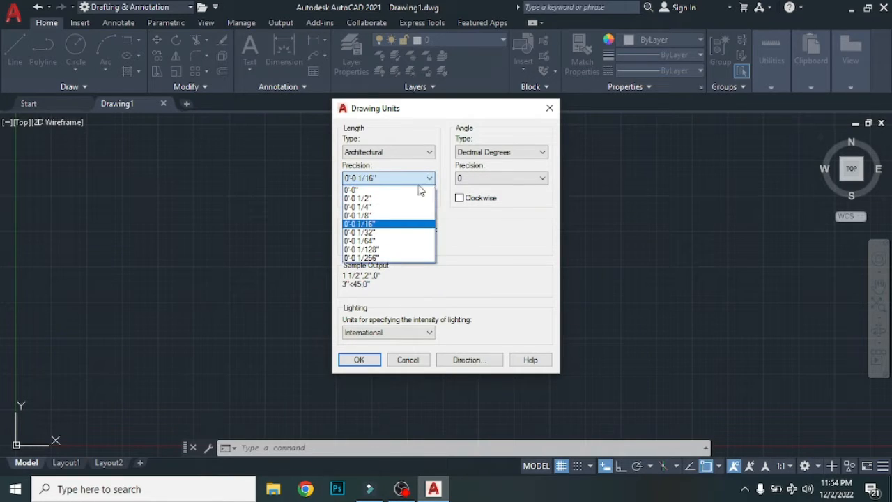
pyautogui.click(397, 196)
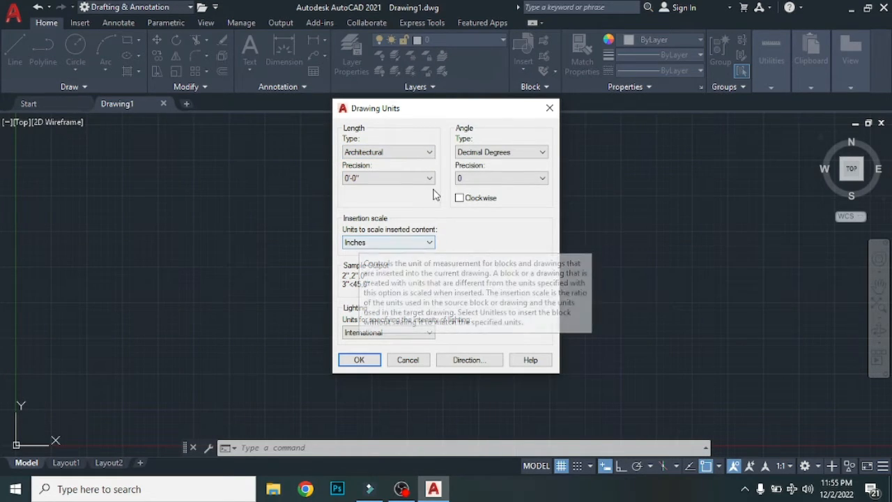
pyautogui.click(428, 159)
pyautogui.click(428, 160)
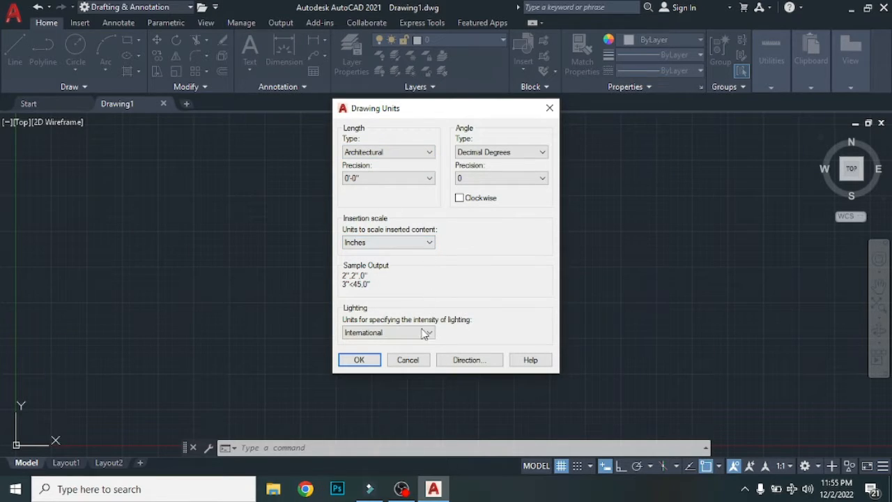
pyautogui.click(357, 362)
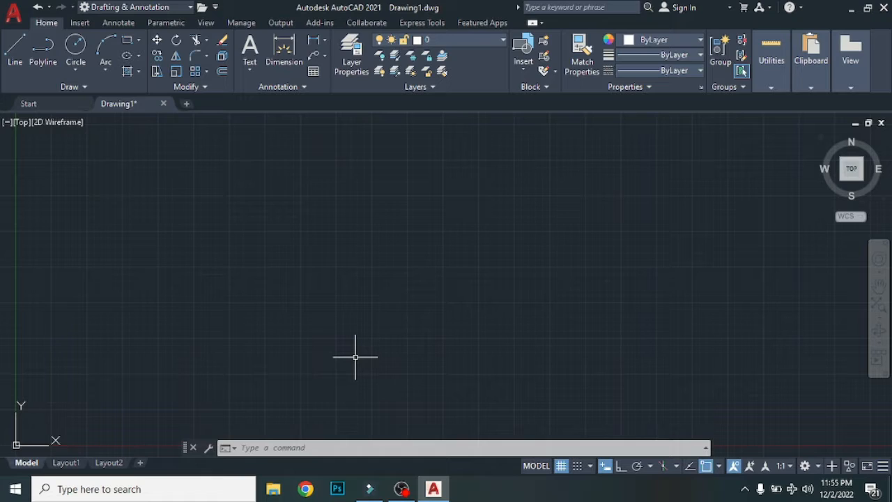
# Step: Set the model space limits from 0,0 to 100',70' and zoom to the whole drawing area
pyautogui.write('LIMITS')
pyautogui.press('Return')
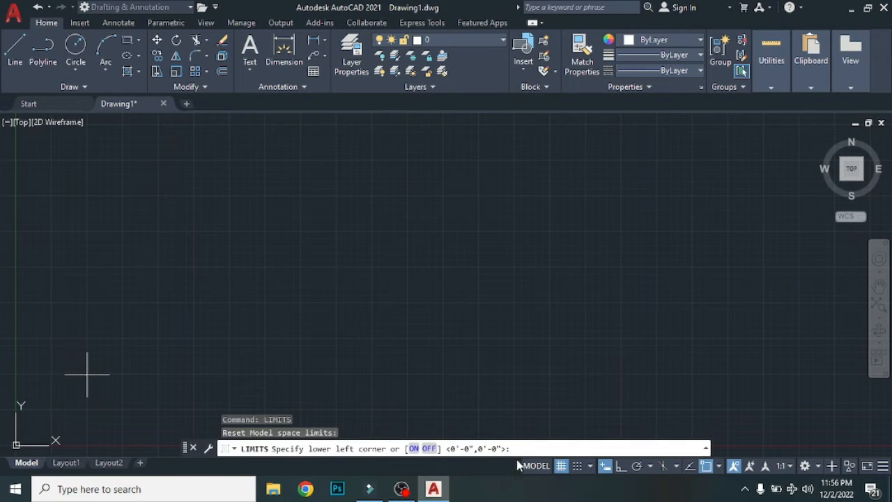
pyautogui.write('0,0')
pyautogui.press('Return')
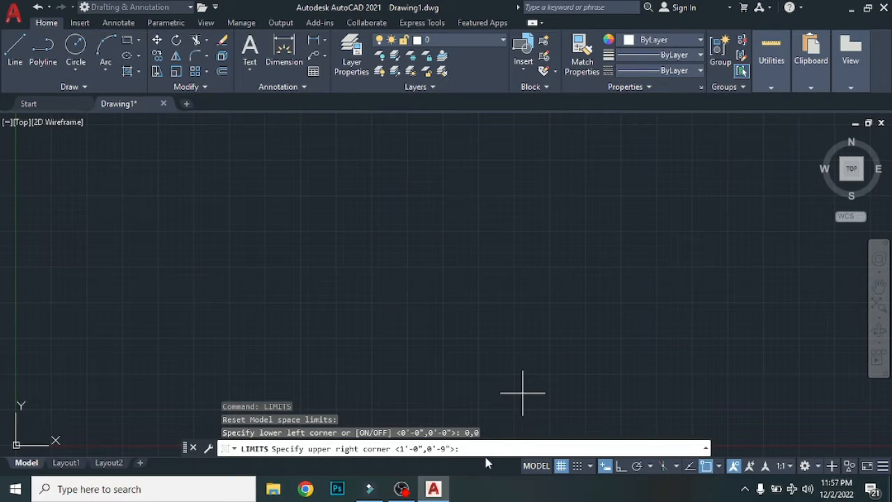
pyautogui.write('0')
pyautogui.write("0',70")
pyautogui.press('Return')
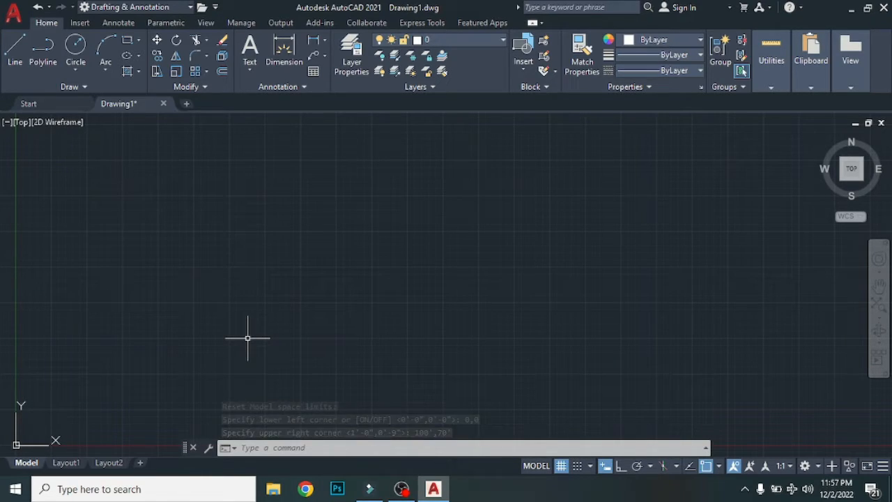
pyautogui.write('z')
pyautogui.press('Return')
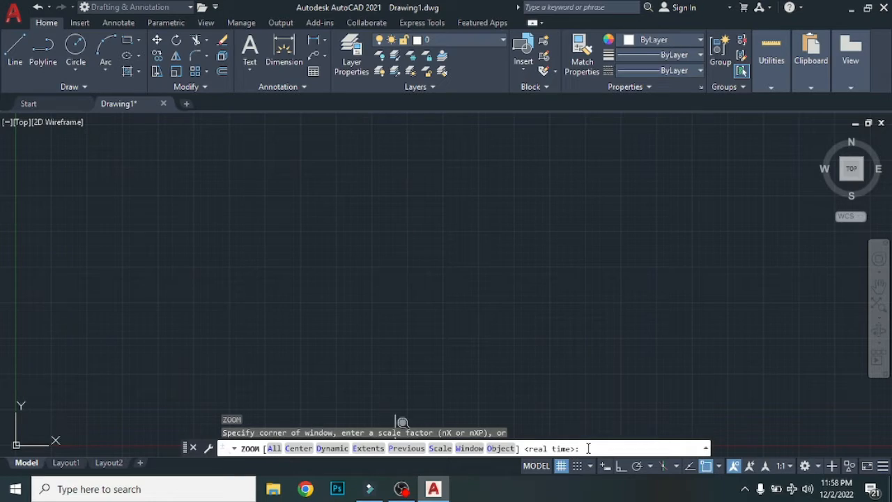
pyautogui.write('a')
pyautogui.press('Return')
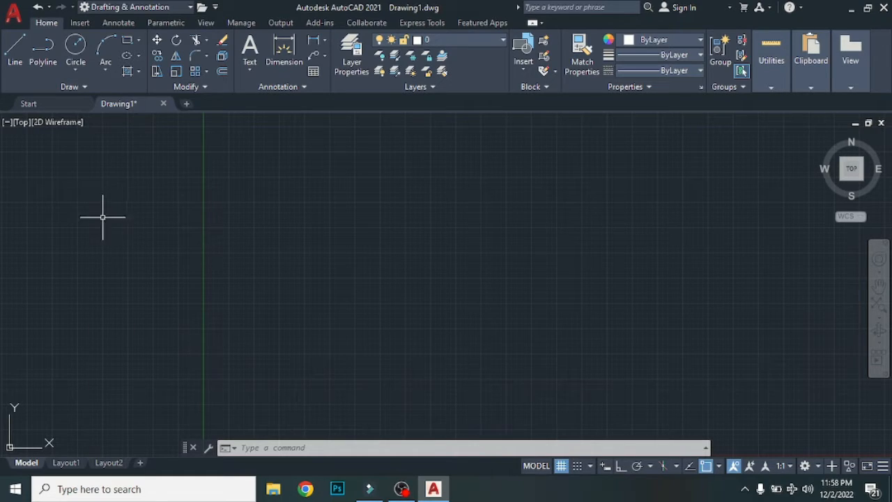
# Step: Draw a horizontal line 20' long with Ortho turned on
pyautogui.click(17, 53)
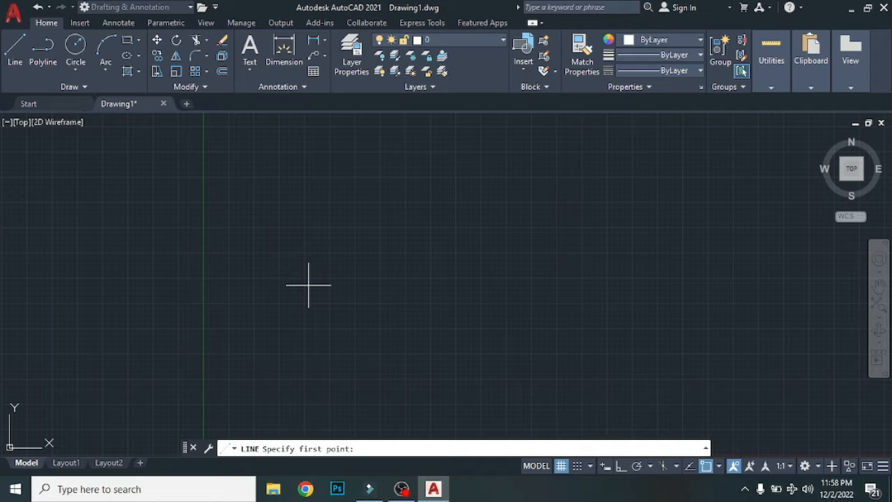
pyautogui.click(241, 262)
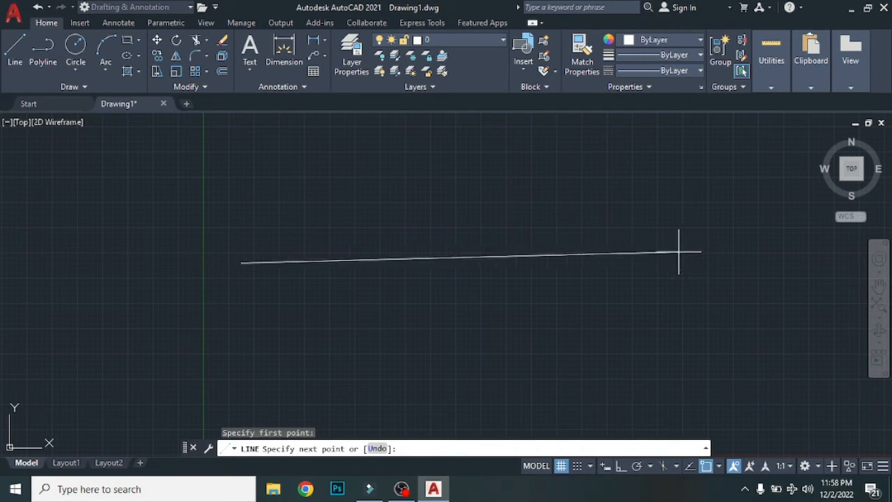
pyautogui.press('F8')
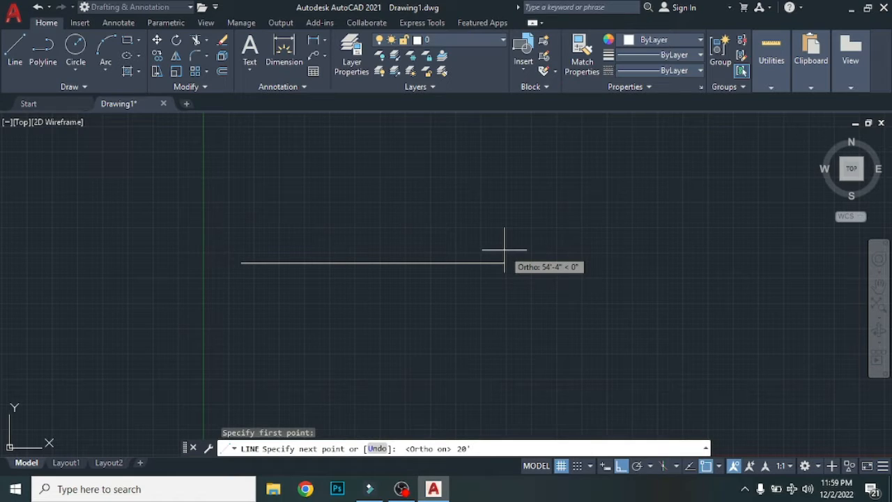
pyautogui.press('Return')
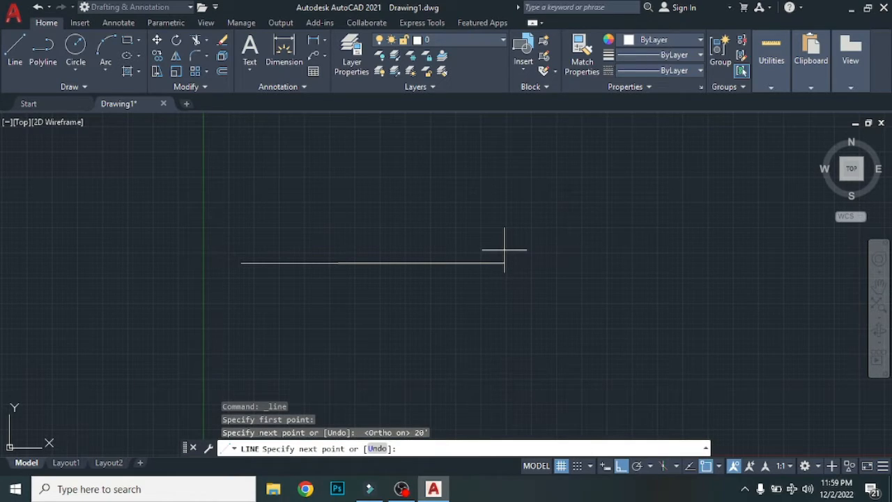
pyautogui.press('Escape')
# Step: Add a linear dimension between the line's two endpoints, placed just above the line
pyautogui.scroll(2, 237, 260)
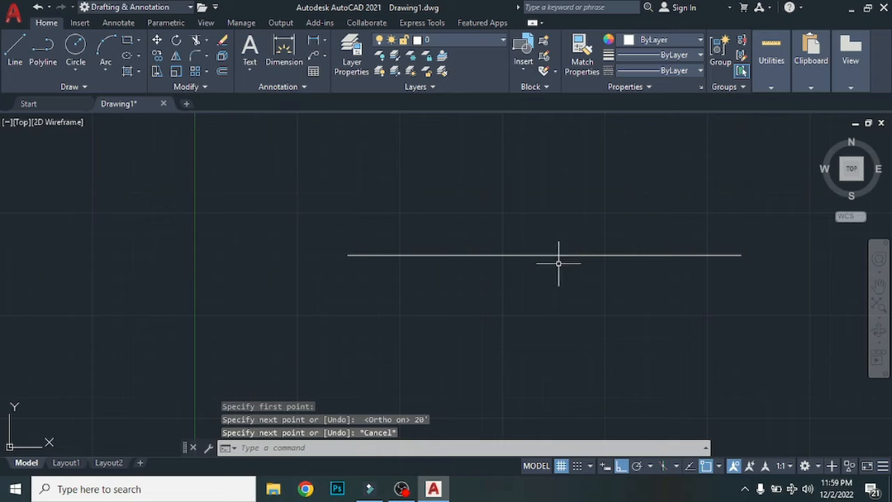
pyautogui.scroll(-2, 546, 290)
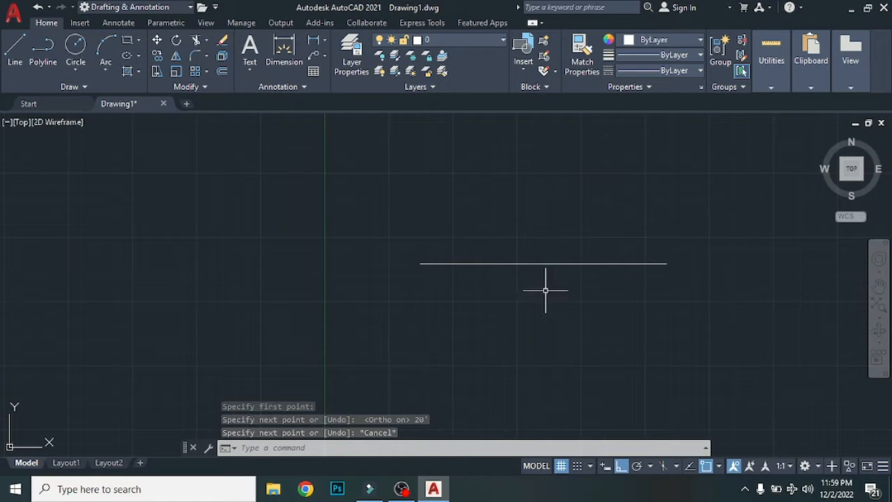
pyautogui.moveTo(518, 265); pyautogui.dragTo(398, 261, button='middle')
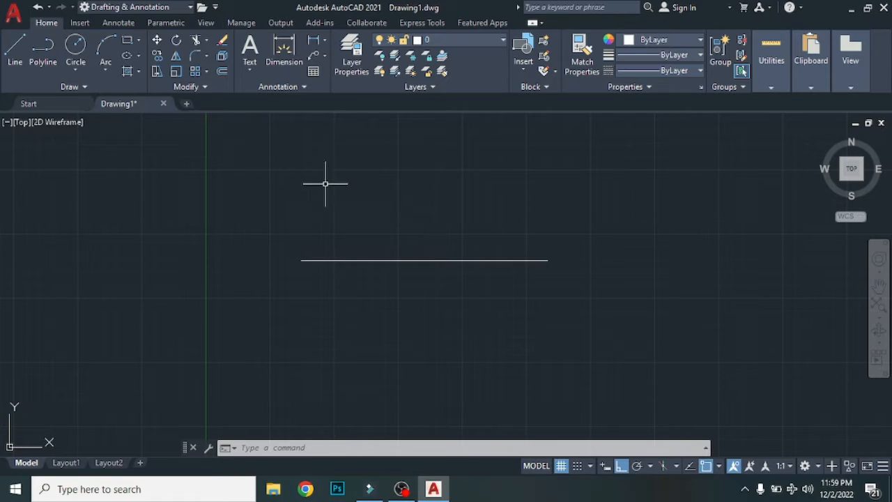
pyautogui.click(325, 43)
pyautogui.click(338, 64)
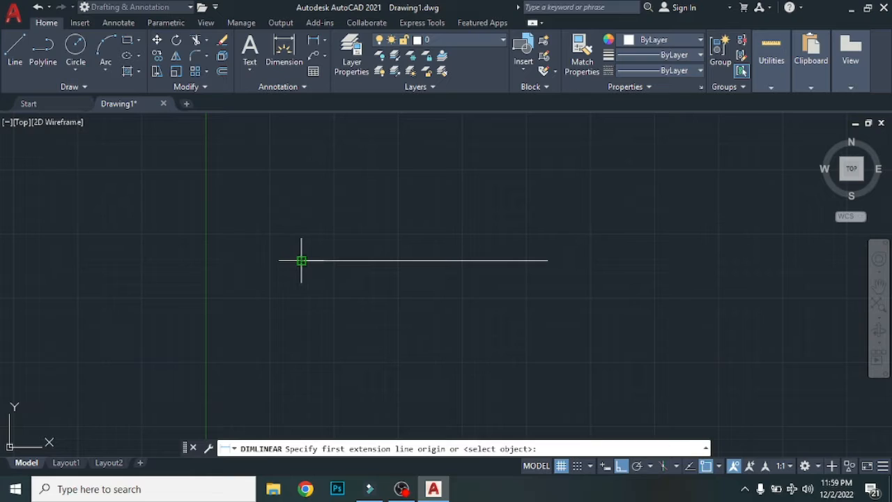
pyautogui.click(301, 261)
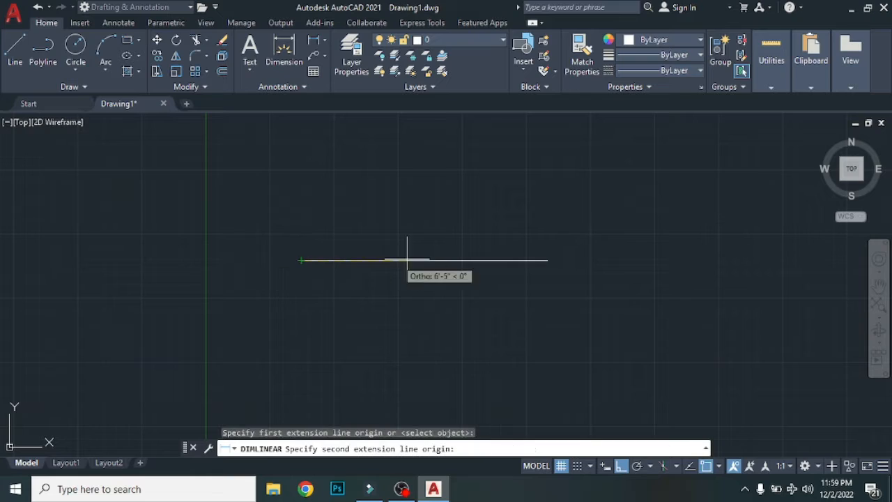
pyautogui.click(553, 263)
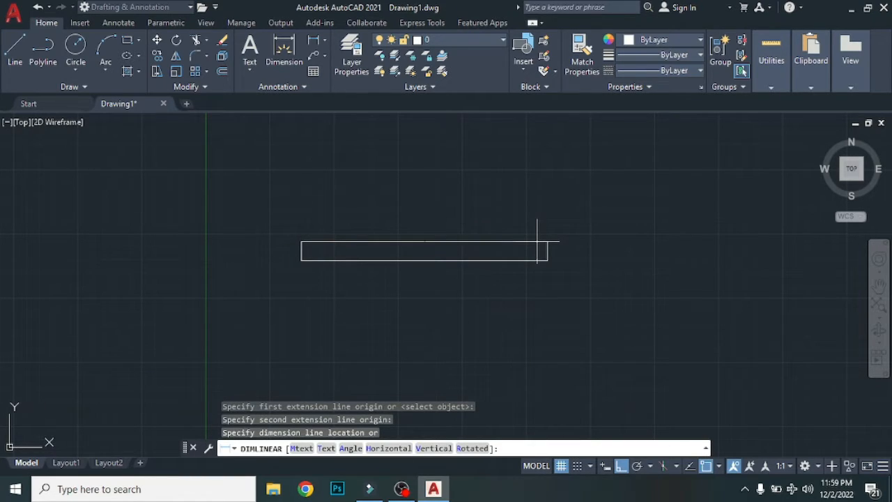
pyautogui.click(537, 241)
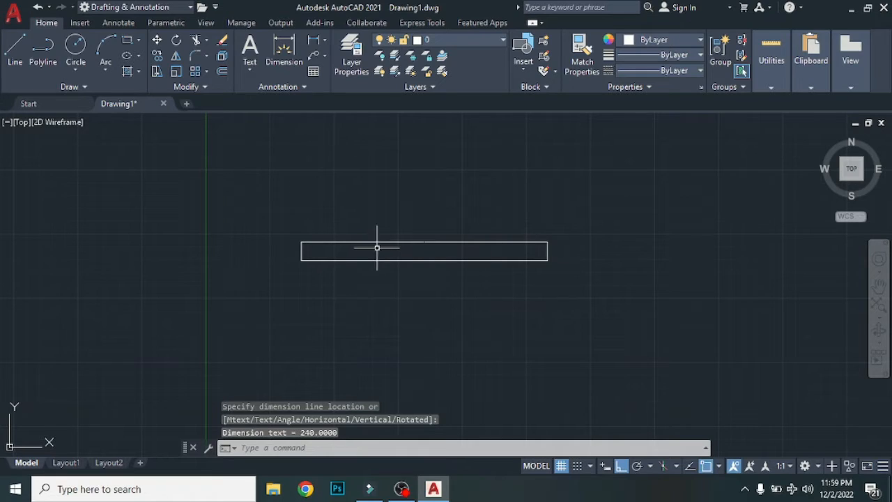
# Step: Modify the Standard dimension style's primary units to the Architectural format with 0'-0" precision
pyautogui.scroll(4, 433, 246)
pyautogui.scroll(6, 432, 246)
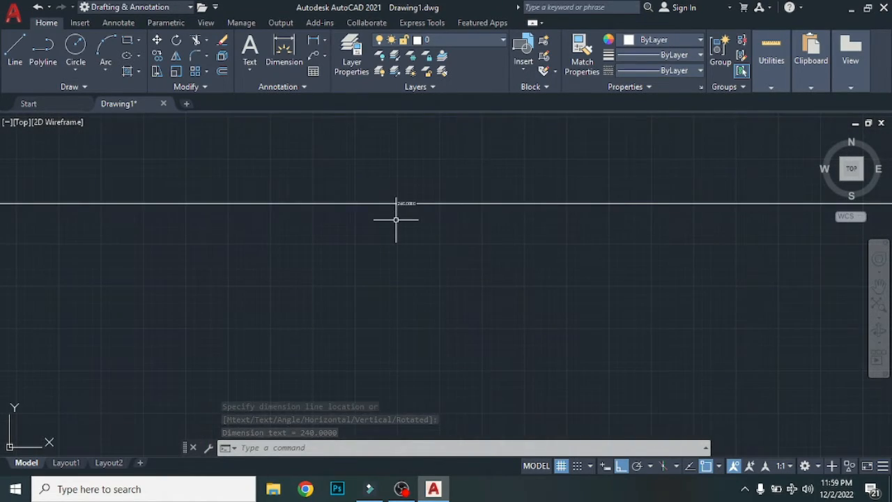
pyautogui.scroll(4, 398, 219)
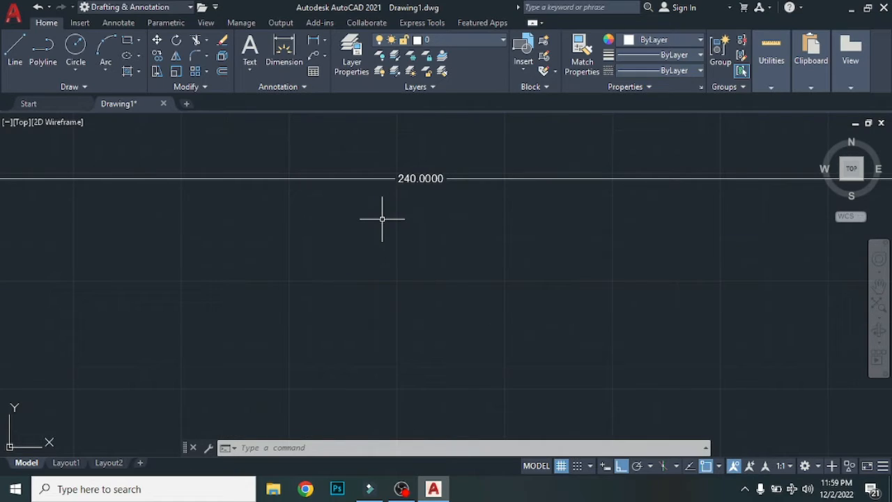
pyautogui.scroll(-14, 382, 219)
pyautogui.scroll(-3, 385, 224)
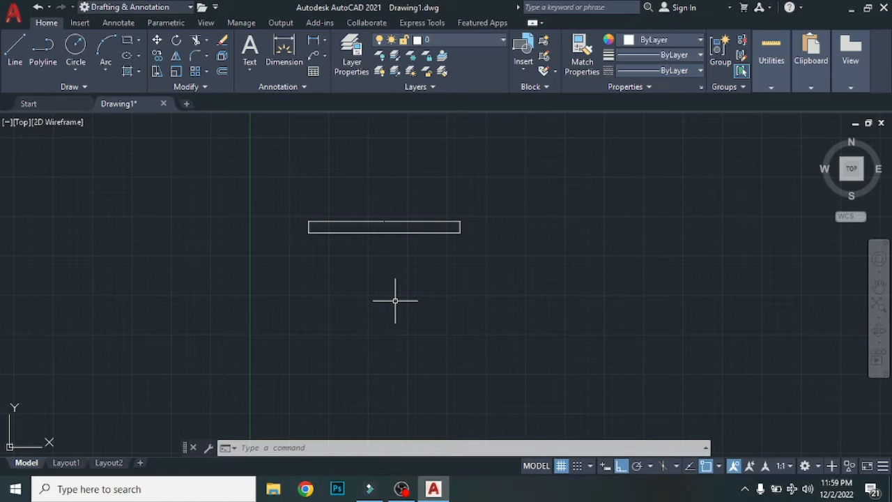
pyautogui.write('d')
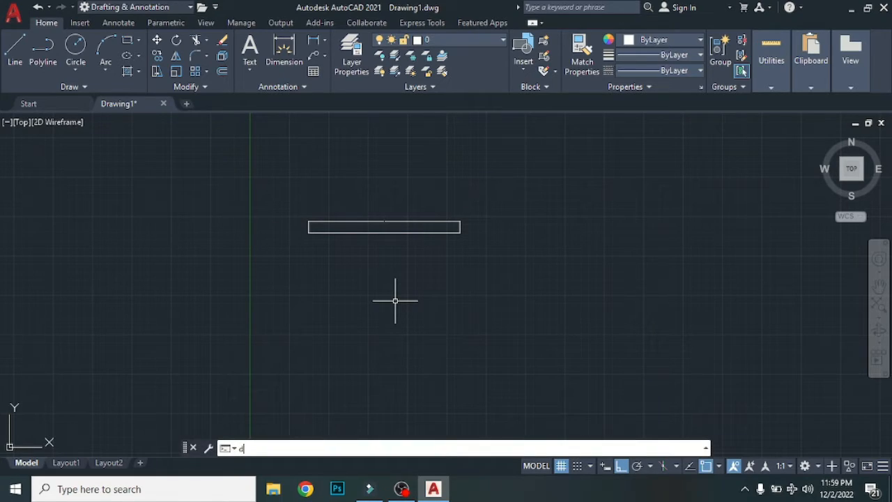
pyautogui.press('BackSpace')
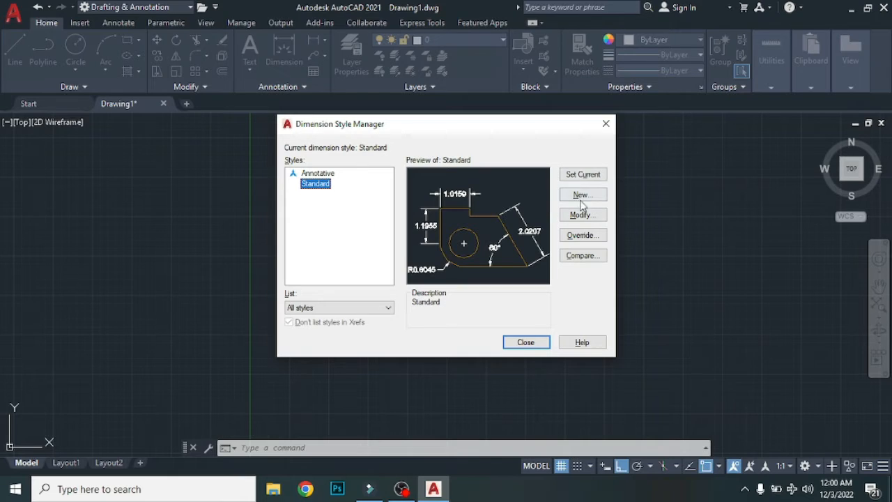
pyautogui.click(583, 215)
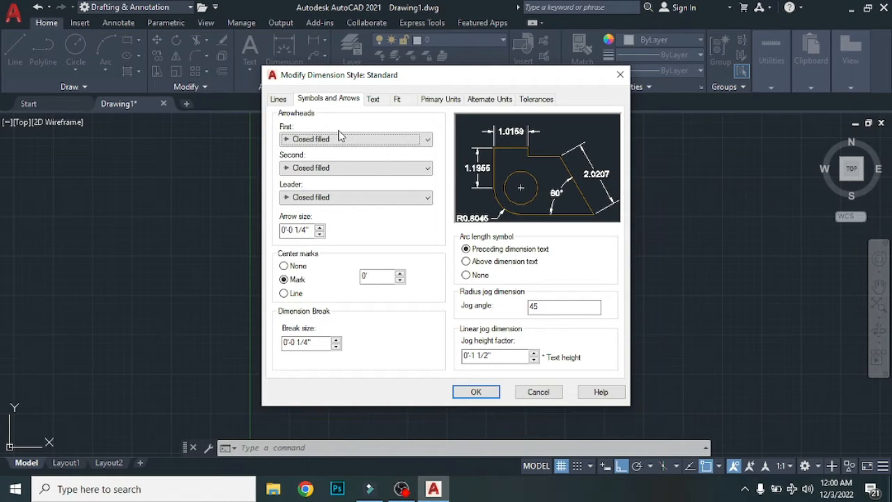
pyautogui.click(442, 100)
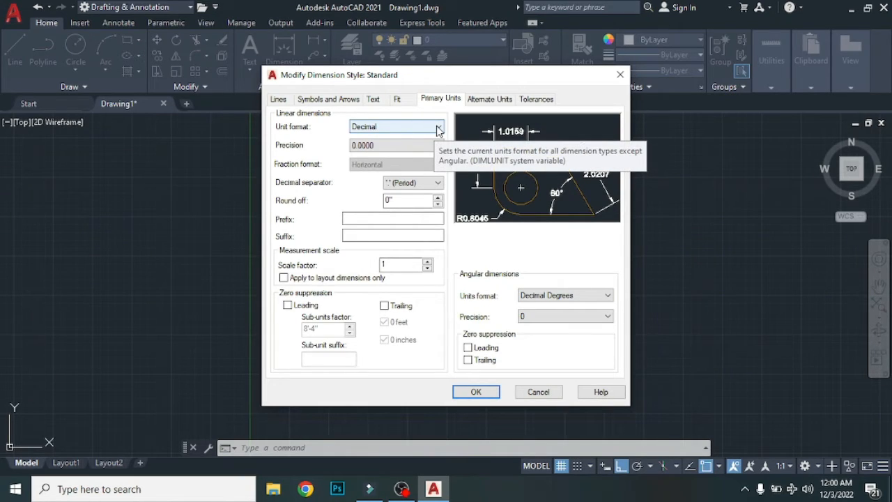
pyautogui.click(438, 130)
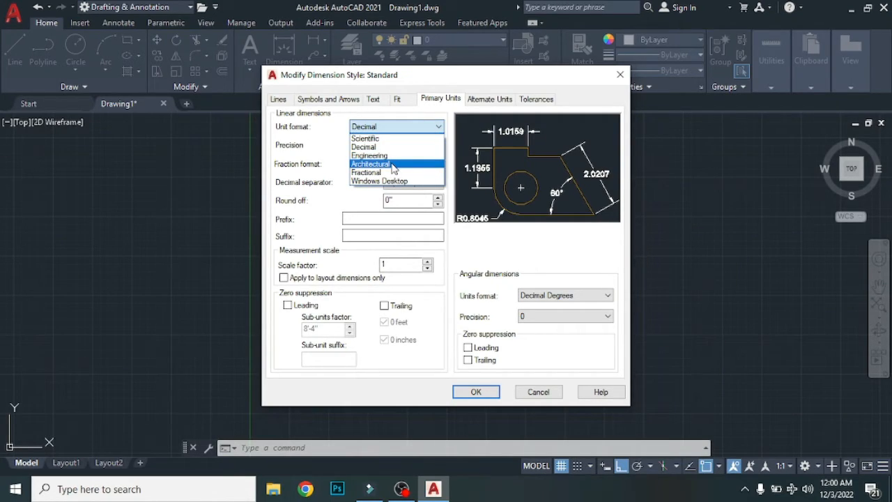
pyautogui.click(393, 166)
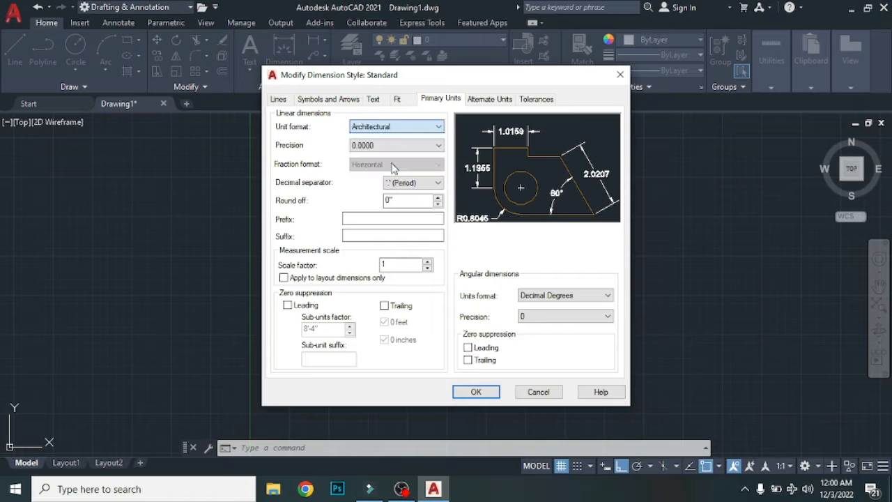
pyautogui.click(439, 146)
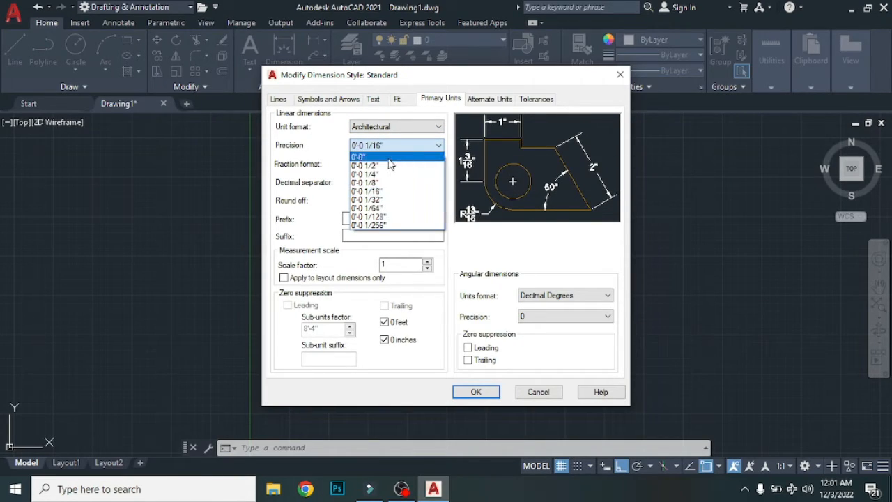
pyautogui.click(389, 158)
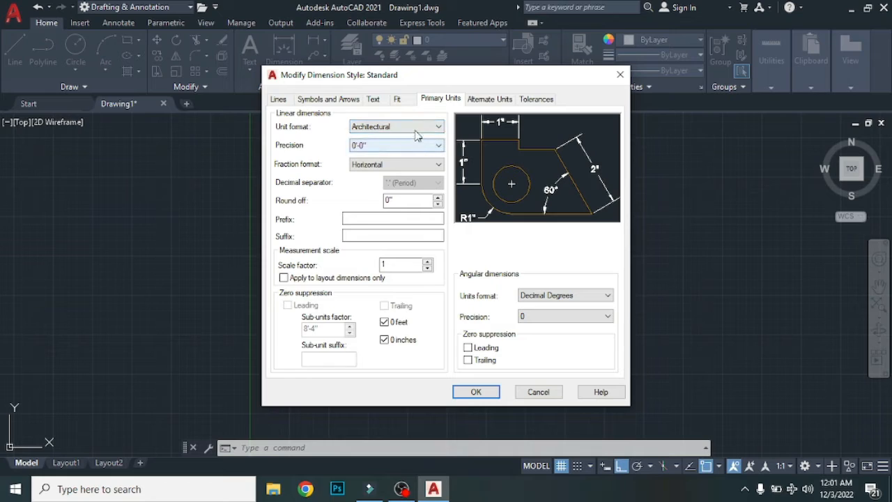
# Step: Set the dimension text height to 0'-10 1/4" and align the text with the dimension line
pyautogui.click(373, 102)
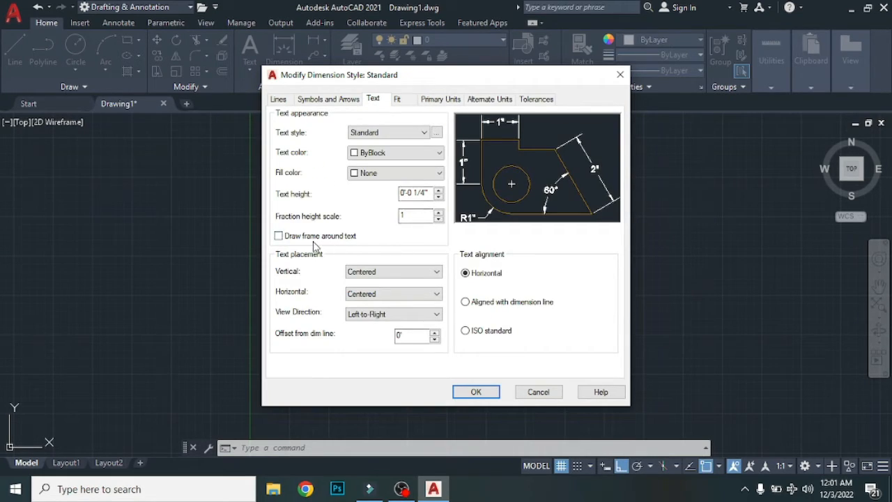
pyautogui.click(437, 190)
pyautogui.click(438, 190)
pyautogui.click(438, 191)
pyautogui.click(439, 192)
pyautogui.click(439, 191)
pyautogui.click(439, 191)
pyautogui.click(438, 191)
pyautogui.click(438, 191)
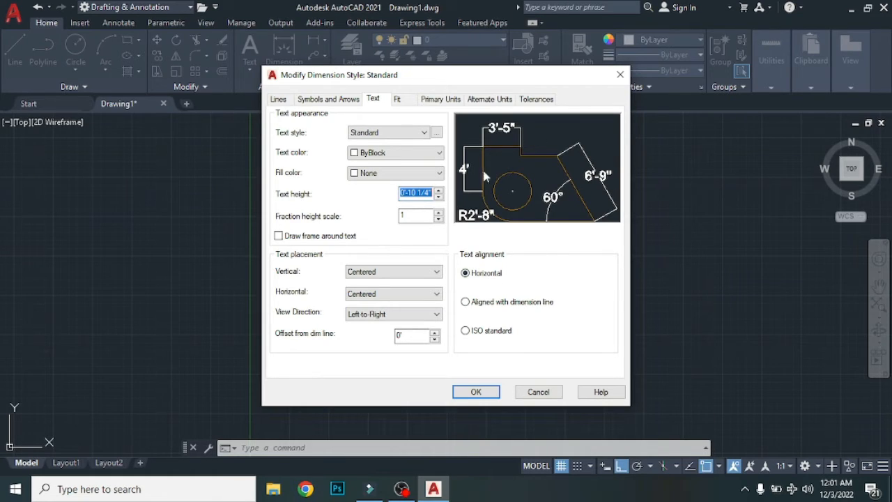
pyautogui.click(465, 303)
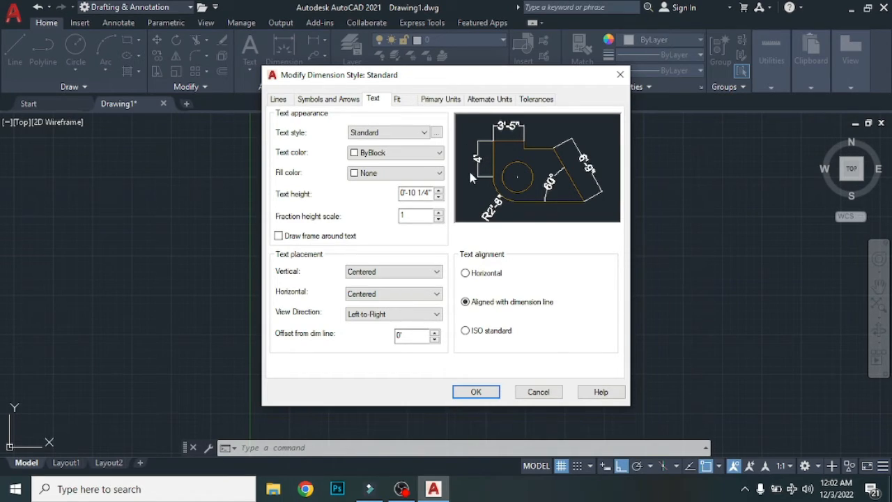
# Step: Set the dimension style's arrow size to 0'-5 1/4"
pyautogui.click(333, 102)
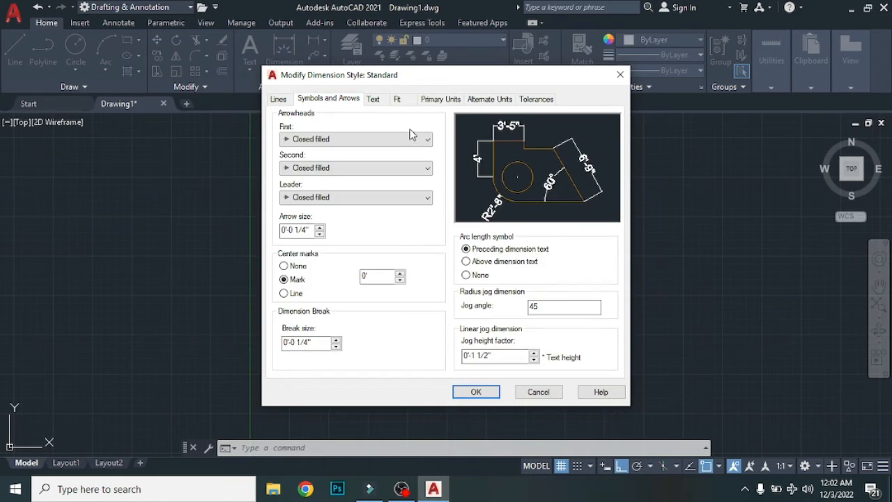
pyautogui.click(320, 227)
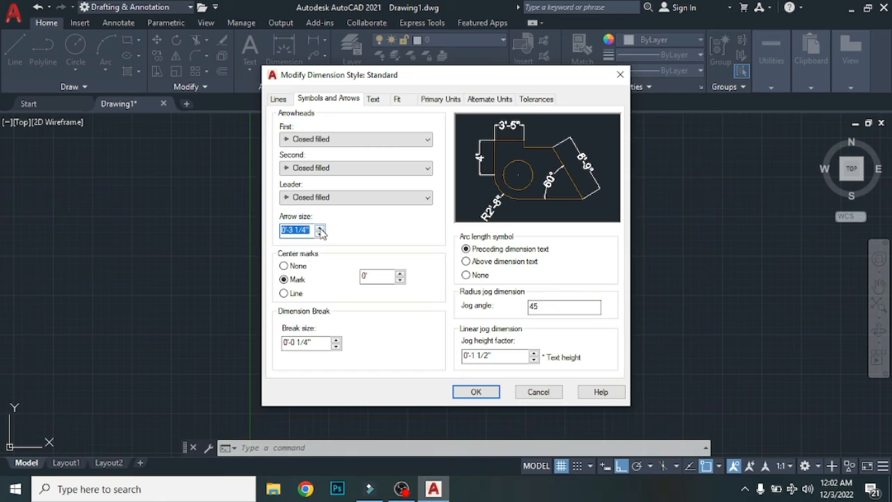
pyautogui.click(320, 228)
pyautogui.click(320, 228)
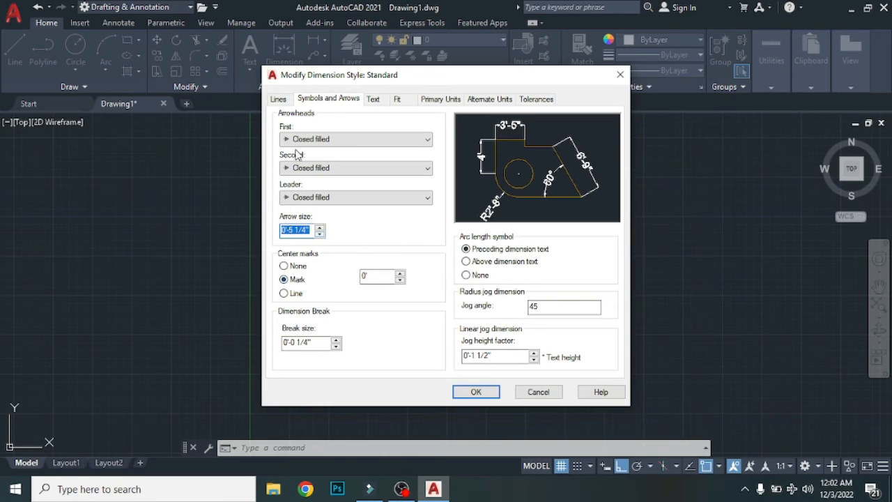
# Step: Enable fixed length extension lines for the dimension style with a length of 1'
pyautogui.click(279, 100)
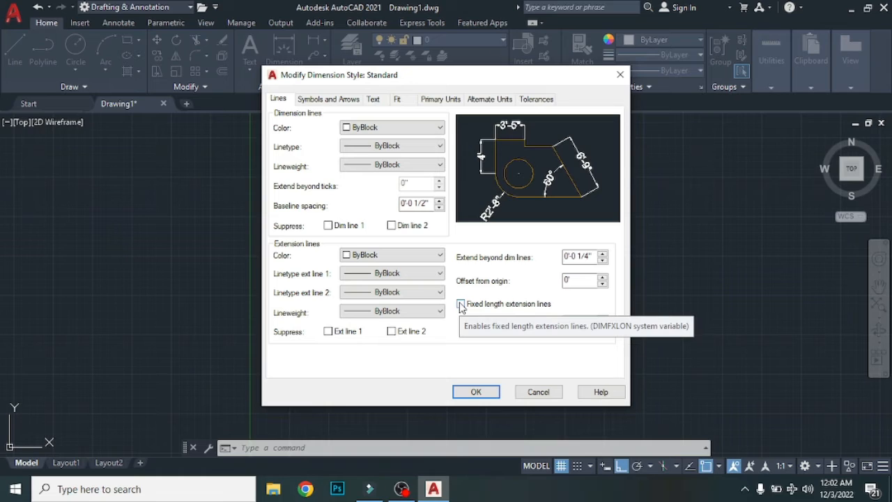
pyautogui.click(461, 305)
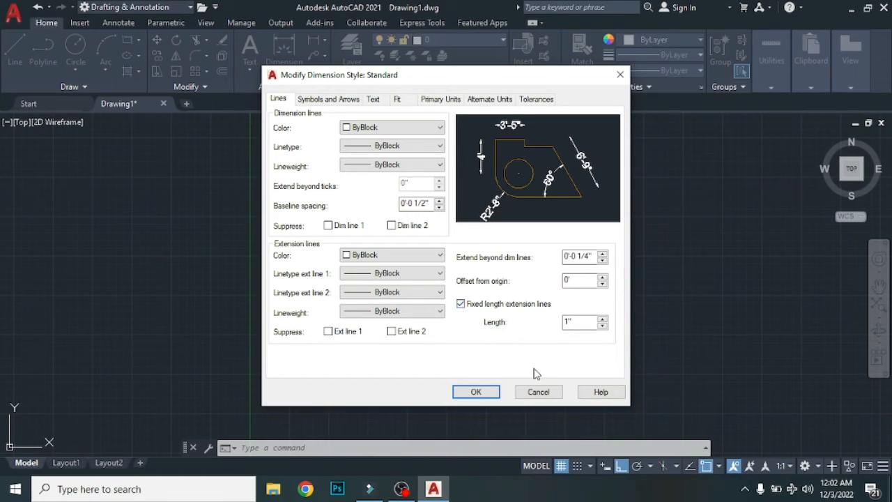
pyautogui.click(603, 319)
pyautogui.click(604, 318)
pyautogui.click(605, 318)
pyautogui.click(606, 319)
pyautogui.click(605, 319)
pyautogui.click(605, 318)
pyautogui.click(605, 318)
pyautogui.click(605, 319)
pyautogui.click(461, 306)
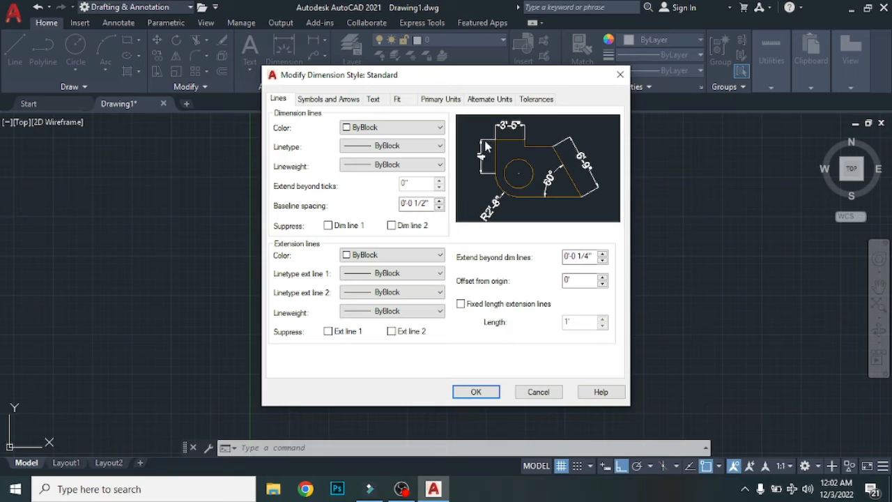
pyautogui.click(461, 305)
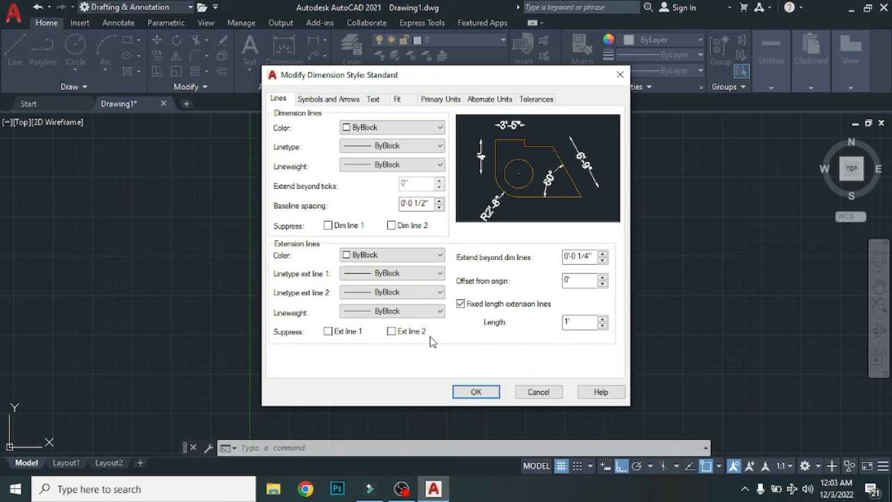
# Step: Accept the style changes, make Standard the current dimension style and close the Dimension Style Manager
pyautogui.click(475, 392)
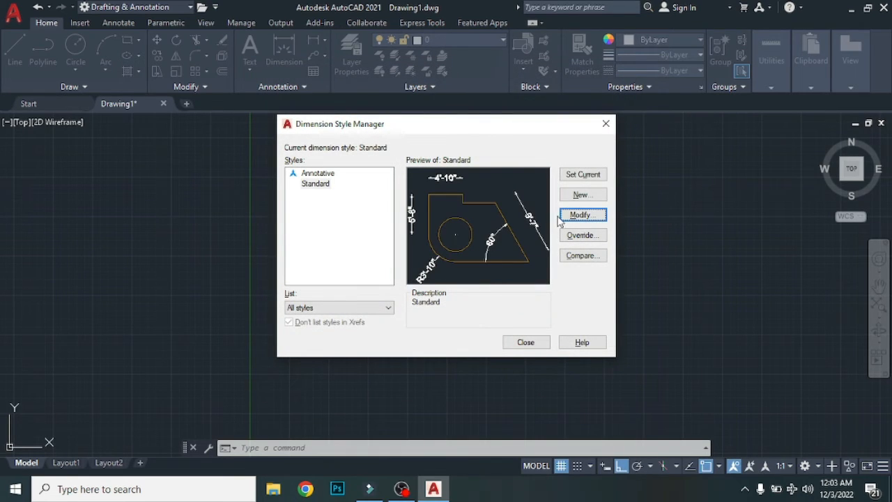
pyautogui.click(591, 176)
pyautogui.click(528, 343)
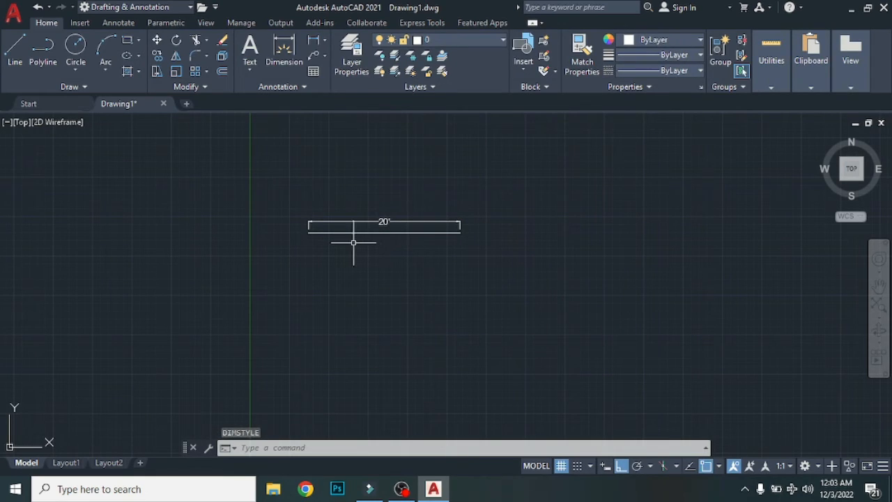
pyautogui.scroll(2, 353, 242)
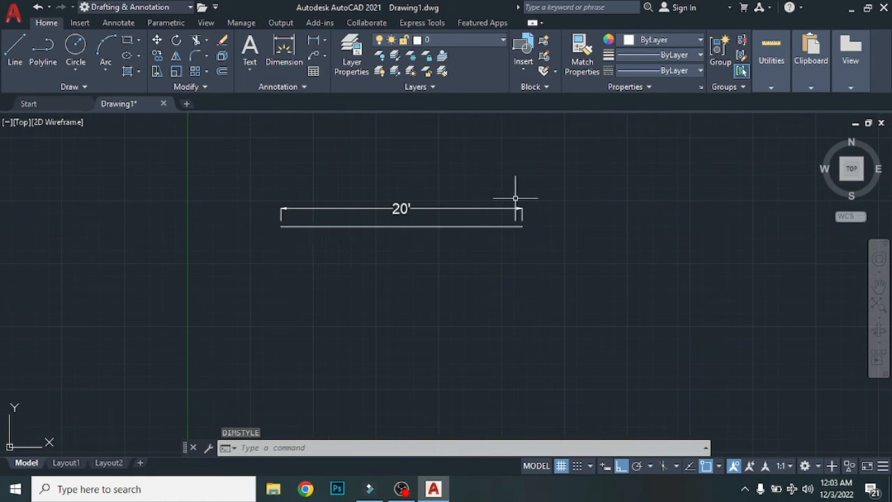